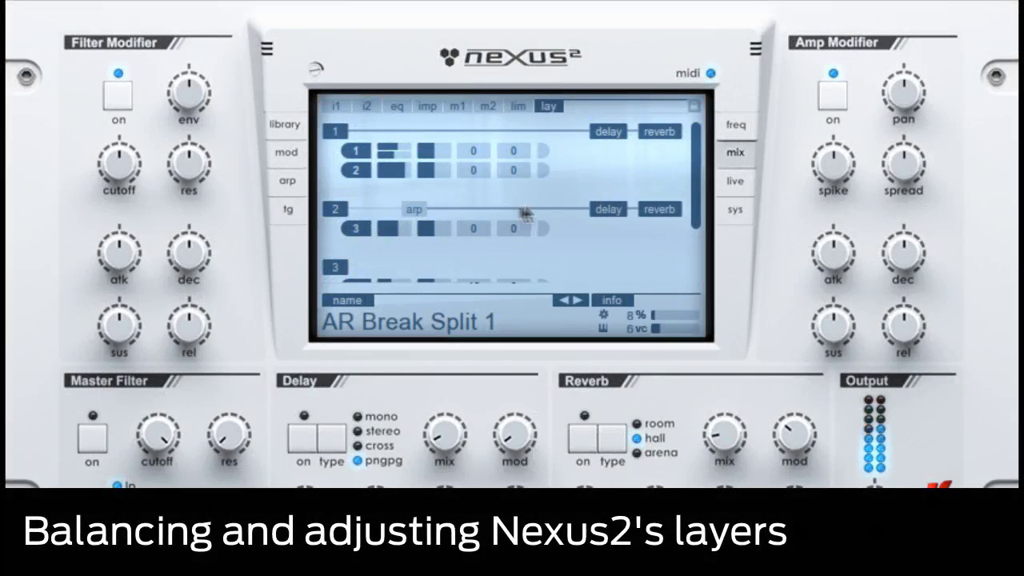
Scroll the layer list, then show the library with AR Break Split 1 selected.
left_click_drag(695, 195, 698, 244)
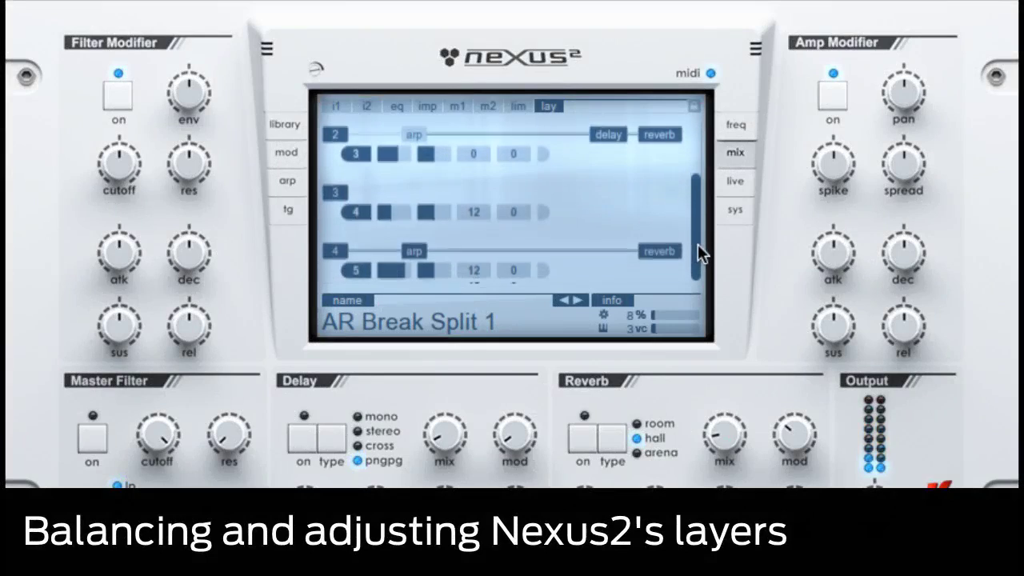
left_click(417, 250)
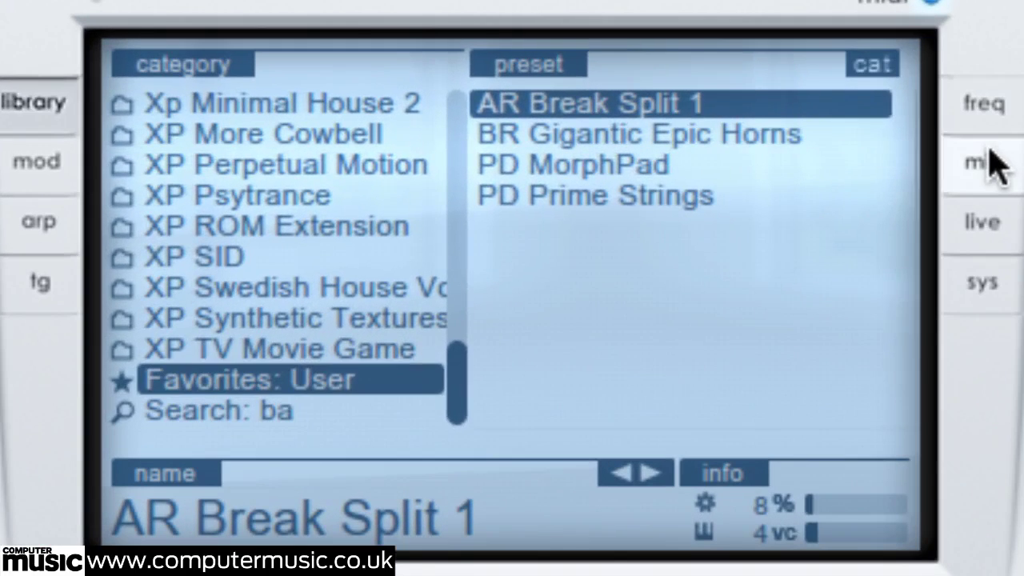
Show the mix section's layer overview and bypass layer 2's arpeggiator.
left_click(736, 150)
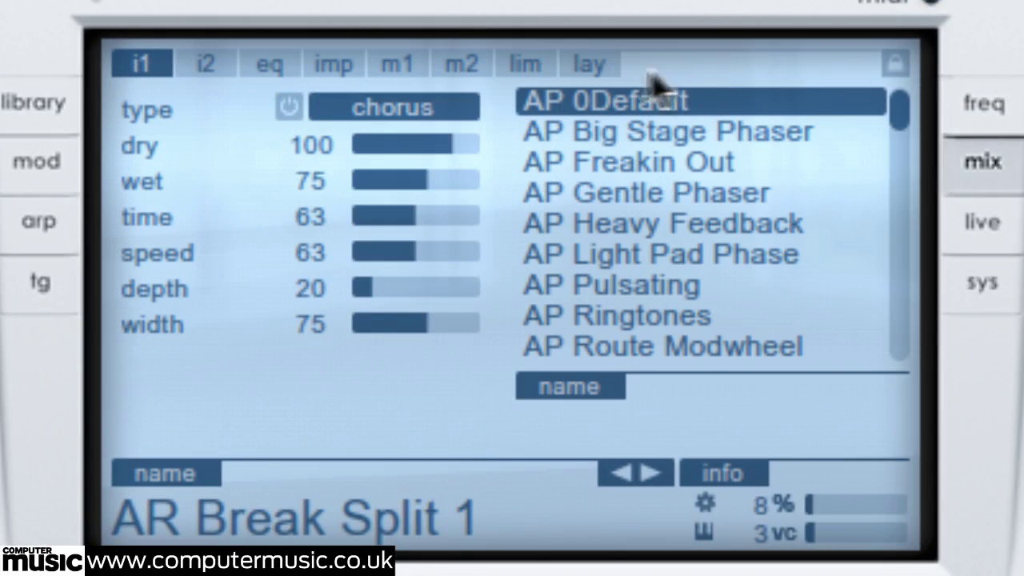
left_click(605, 66)
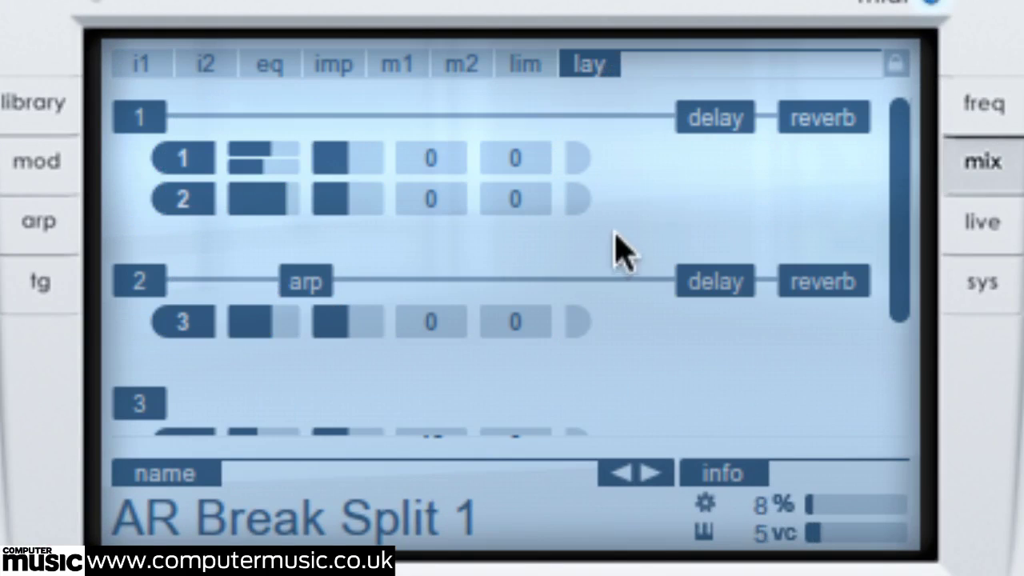
left_click_drag(898, 212, 903, 171)
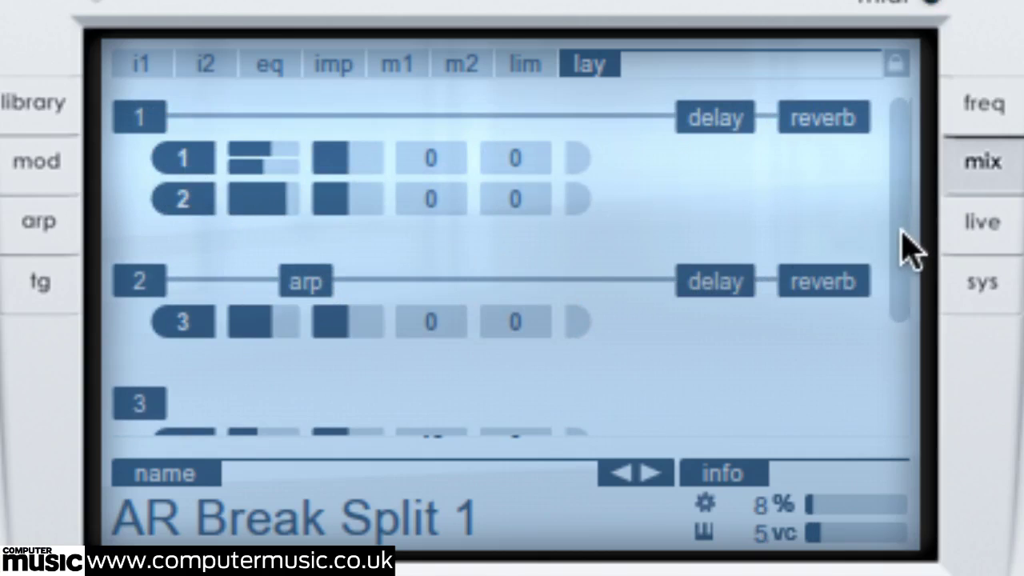
left_click_drag(907, 245, 904, 400)
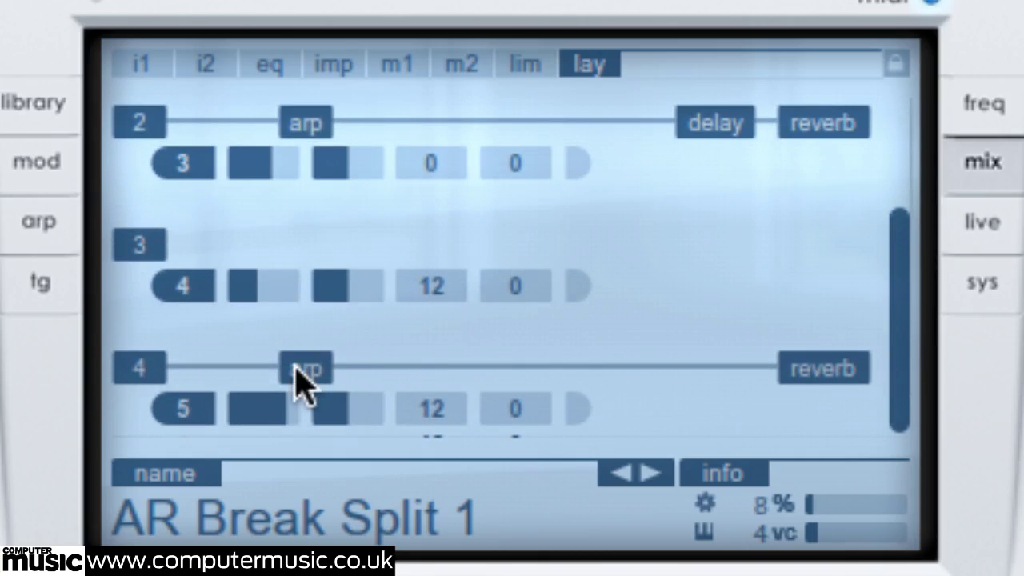
left_click_drag(900, 341, 916, 180)
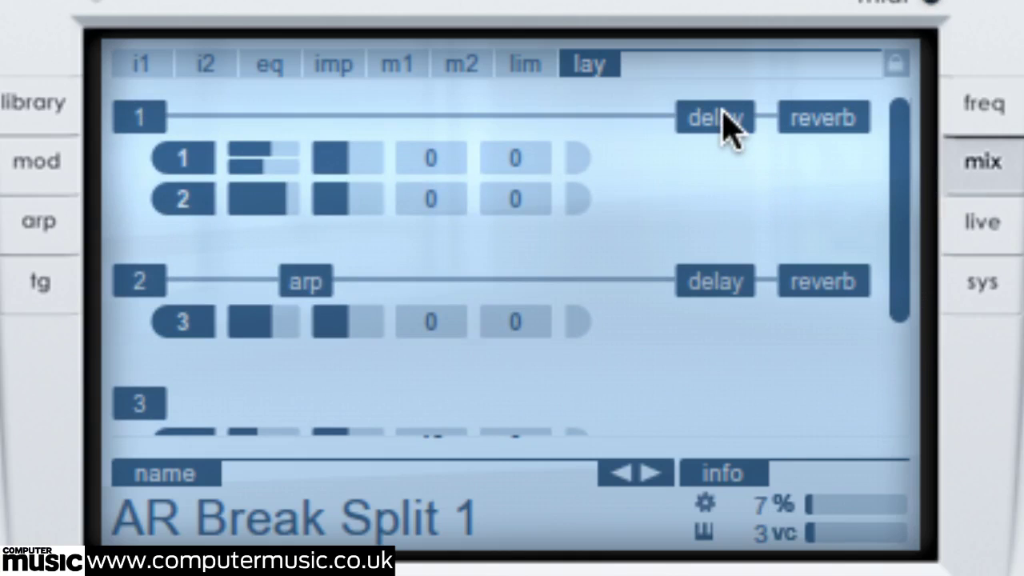
left_click(308, 284)
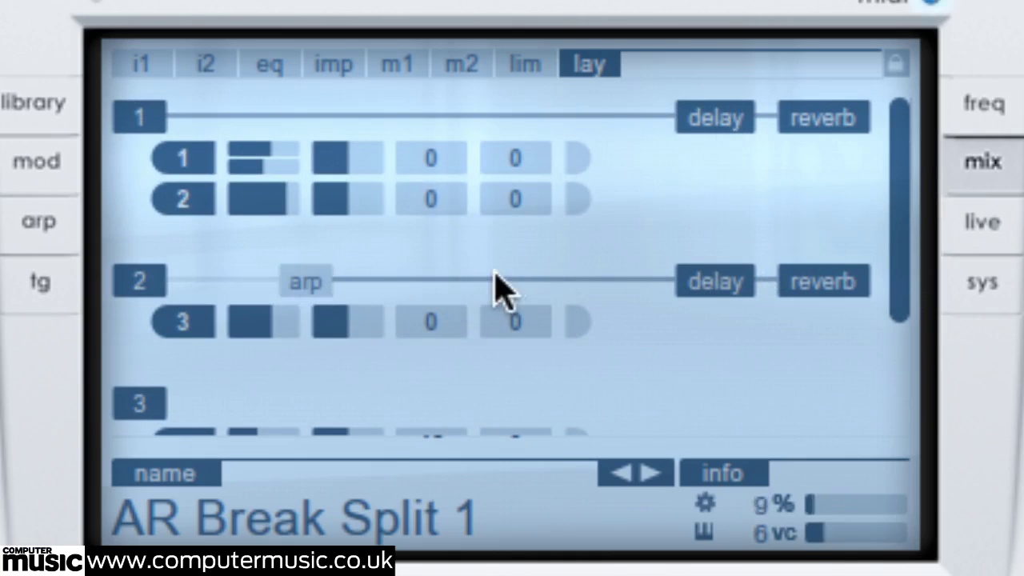
left_click_drag(903, 269, 907, 360)
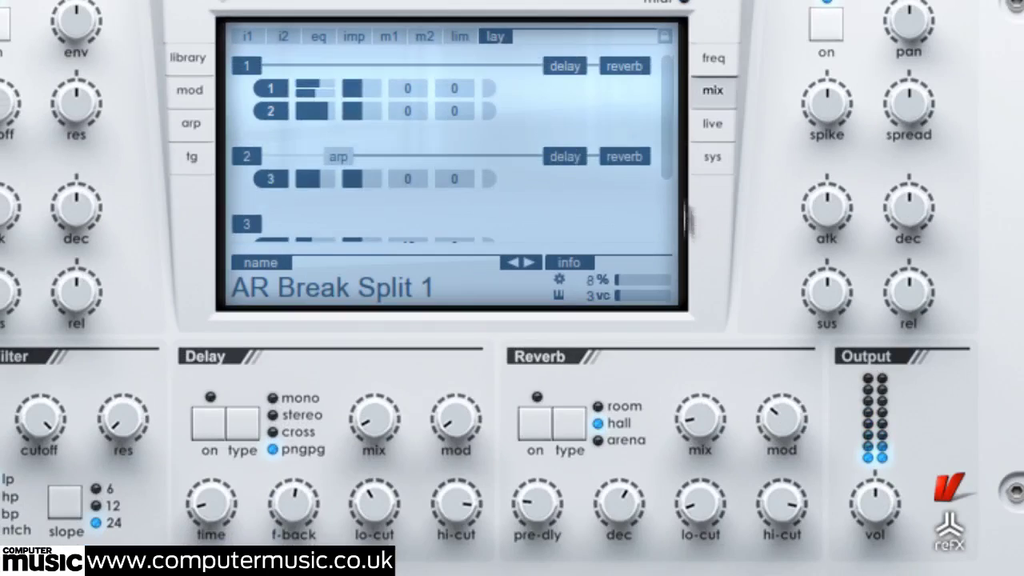
Turn the reverb mix knob up to 74.
mouse_move(364, 426)
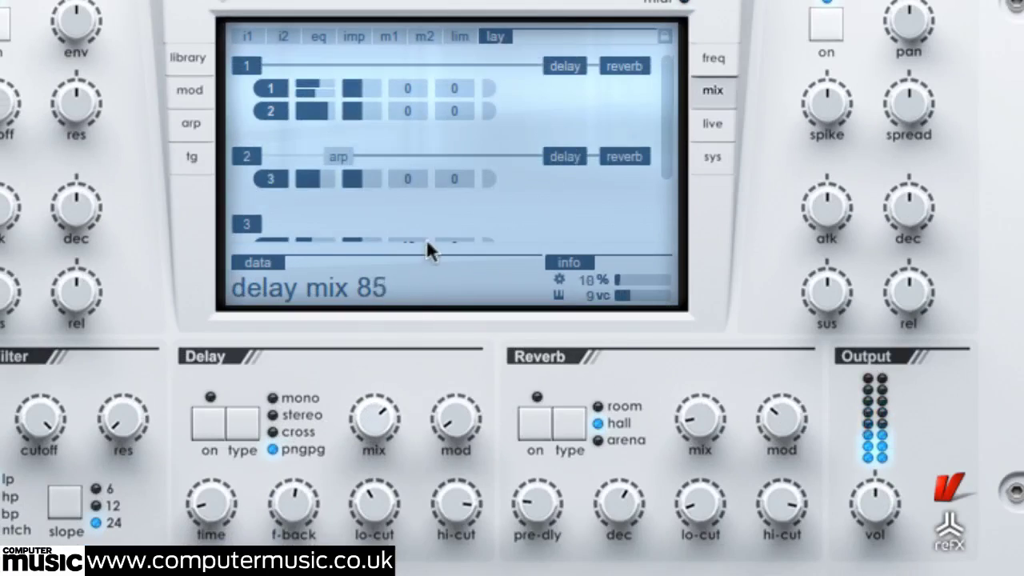
mouse_move(687, 418)
left_click_drag(737, 273, 737, 221)
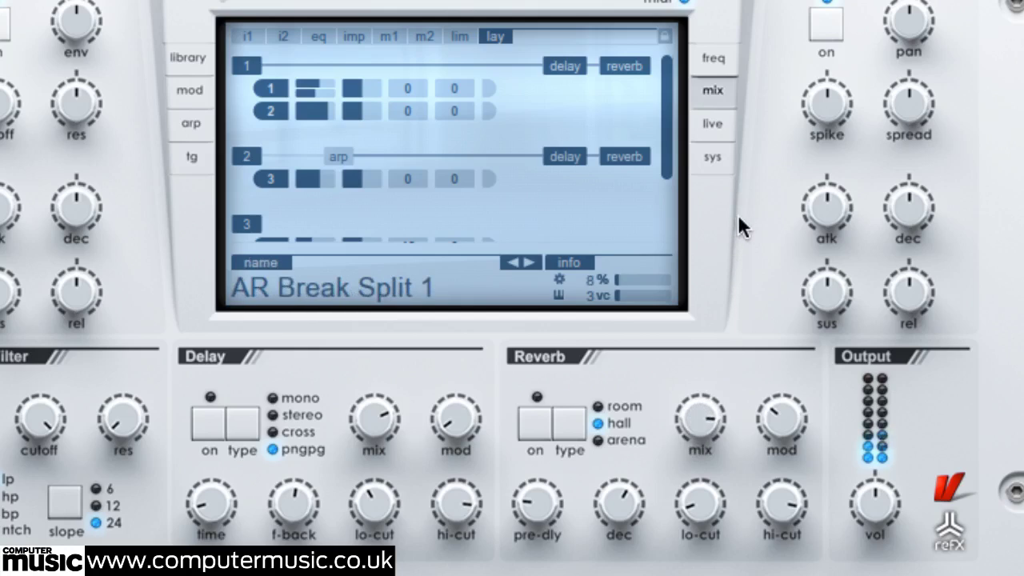
Switch the preset-wide reverb and delay on, then back off again.
left_click(535, 419)
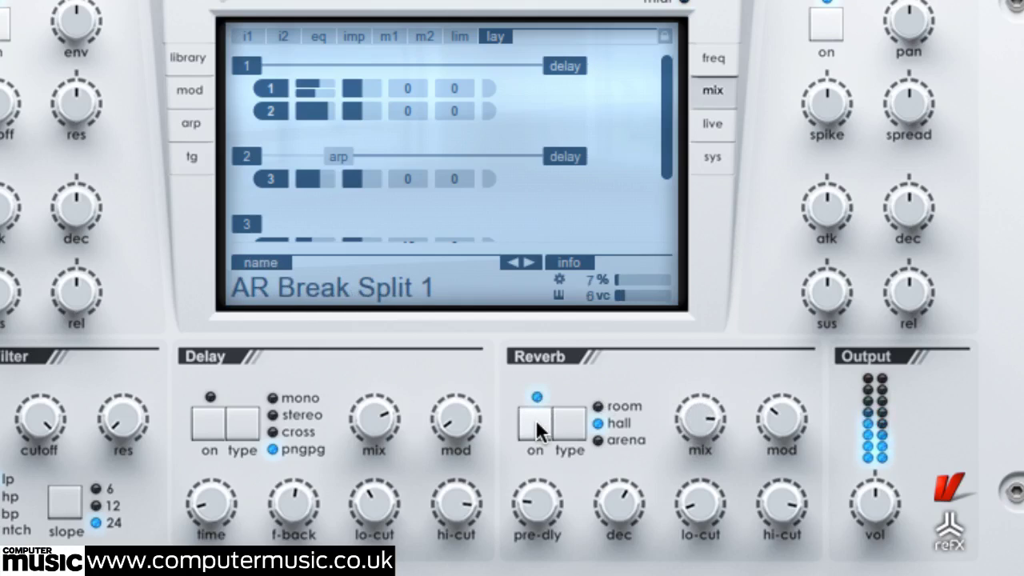
left_click(205, 424)
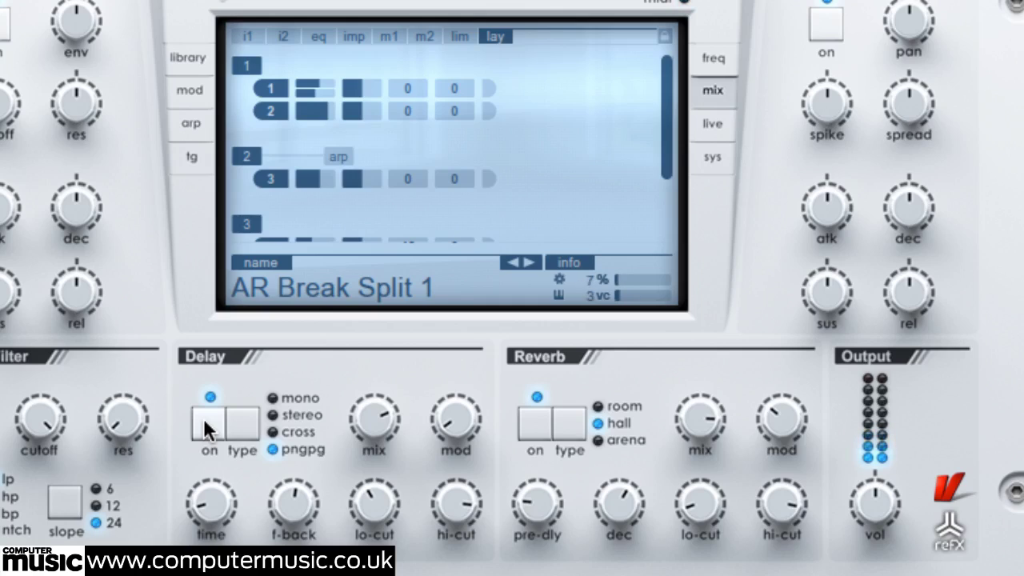
left_click(530, 429)
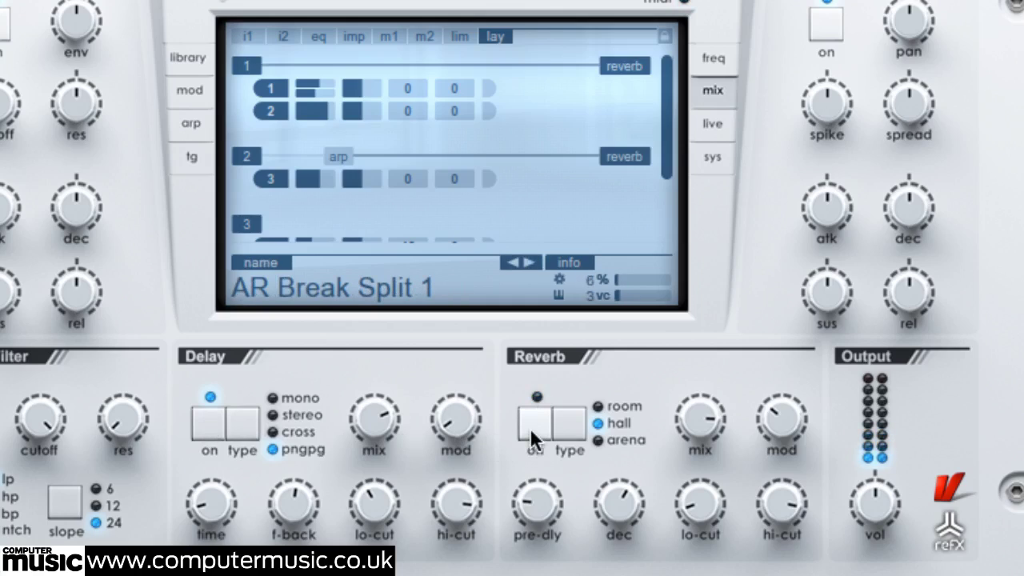
left_click(212, 422)
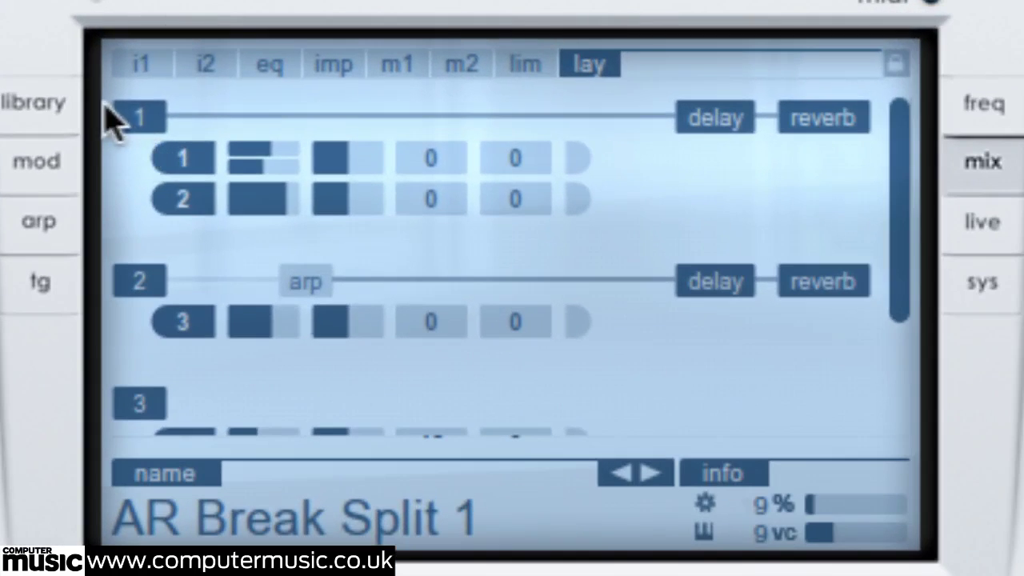
Mute and unmute layers 1 and 2, then mute layer 1's oscillator 2 and layer 2's oscillator 3.
left_click(254, 66)
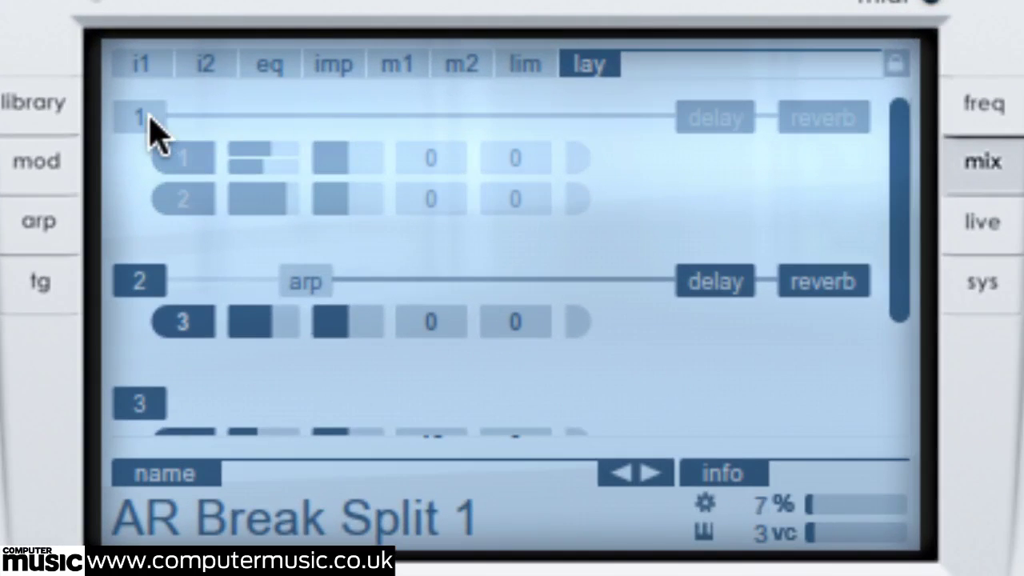
left_click(150, 284)
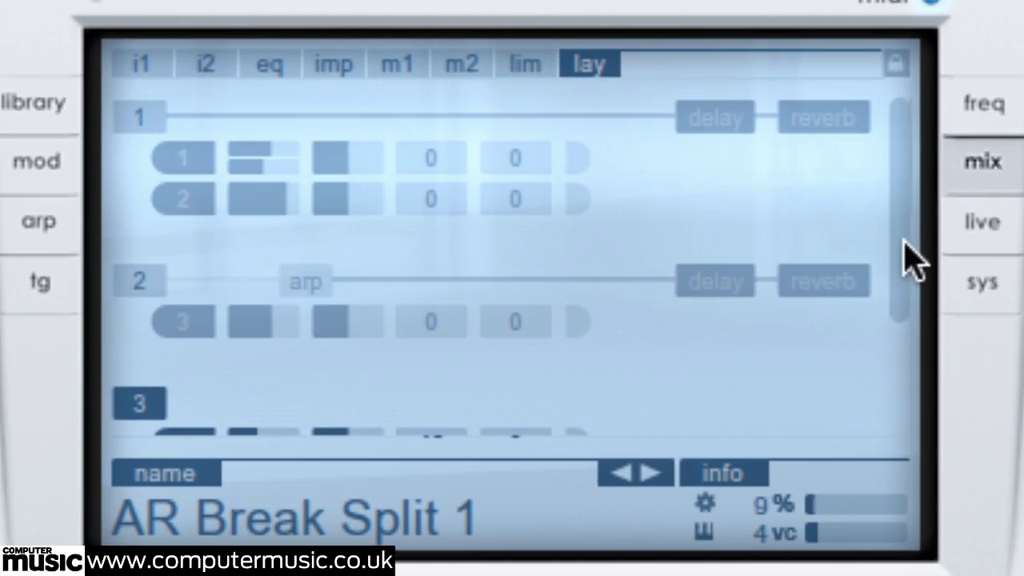
left_click_drag(906, 242, 925, 148)
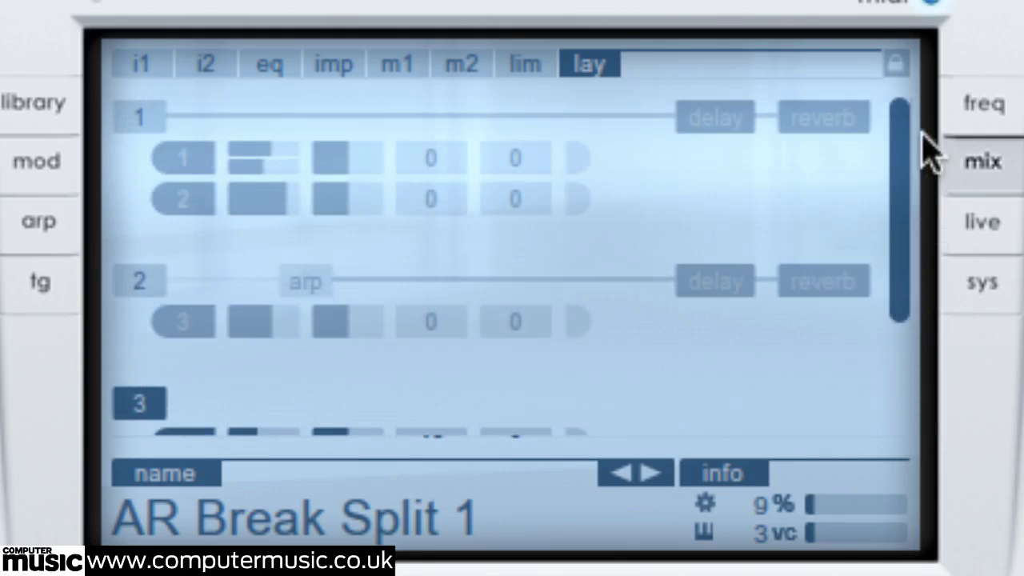
left_click(144, 286)
left_click(152, 122)
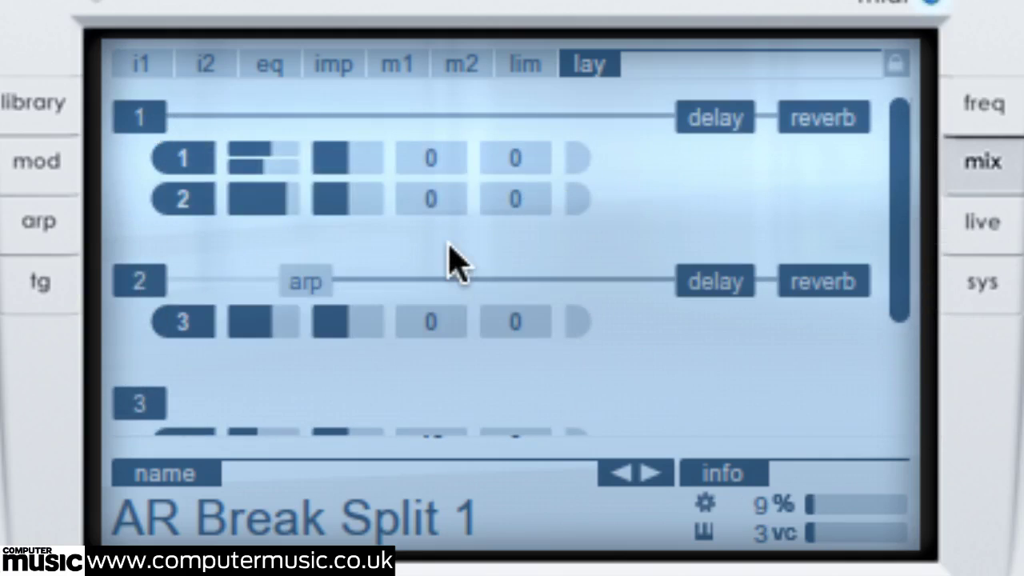
left_click(187, 205)
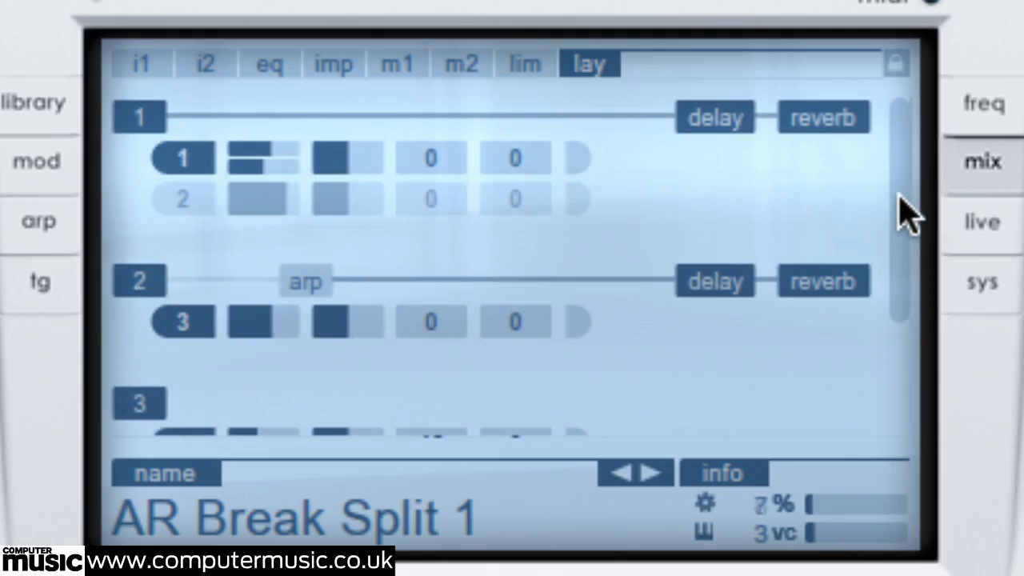
left_click(195, 317)
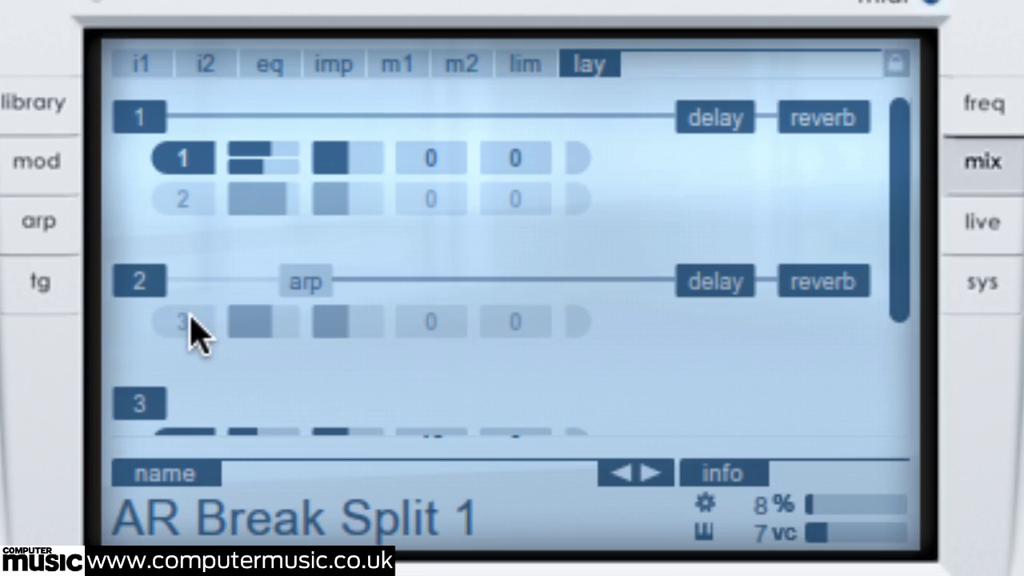
Unmute layer 2's oscillator 3 and layer 1's oscillator 2, lowering oscillator 2's level.
left_click(189, 320)
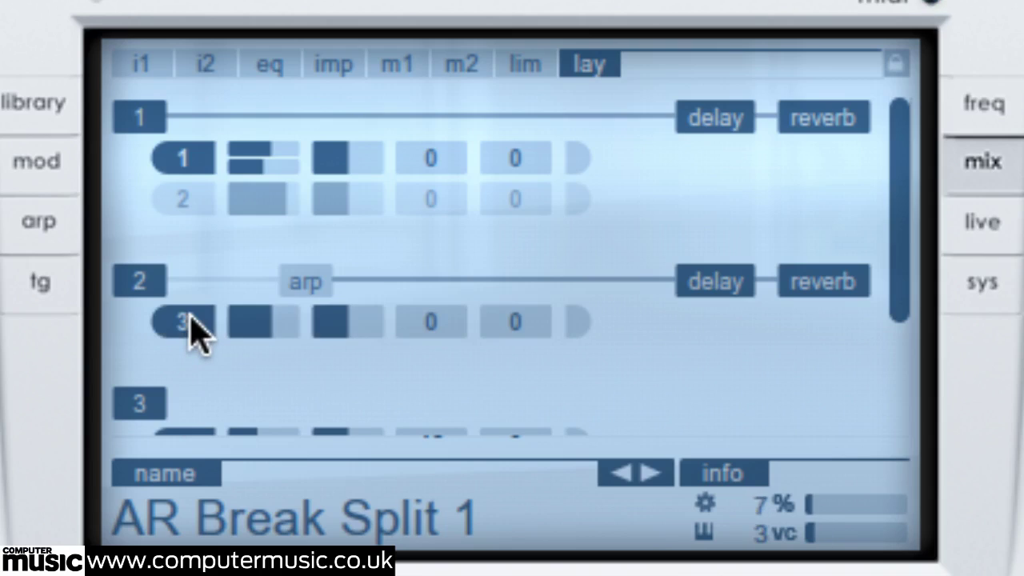
left_click(189, 199)
left_click_drag(284, 206, 192, 272)
mouse_move(339, 217)
left_mouse_down()
mouse_move(631, 229)
mouse_move(571, 245)
mouse_move(148, 264)
mouse_move(667, 279)
mouse_move(405, 270)
mouse_move(250, 200)
mouse_move(354, 171)
mouse_move(647, 190)
mouse_move(340, 200)
mouse_move(347, 212)
left_mouse_up()
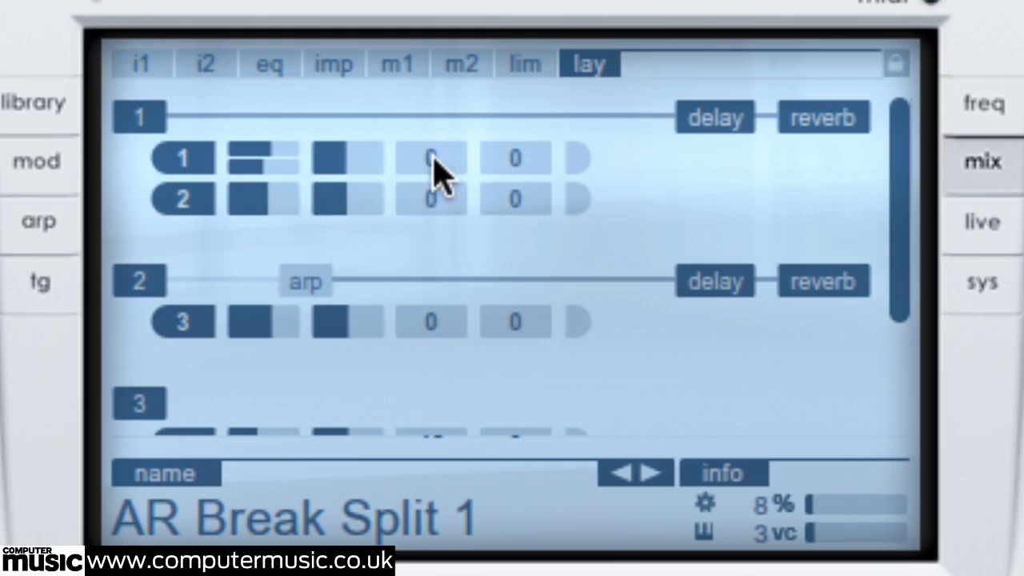
Adjust oscillator 1's numeric settings, the first to 20 and the second to 47.
mouse_move(439, 163)
left_mouse_down()
mouse_move(453, 2)
mouse_move(449, 180)
left_mouse_up()
left_click_drag(513, 199, 545, 200)
mouse_move(544, 159)
left_mouse_down()
mouse_move(568, 4)
mouse_move(564, 160)
left_mouse_up()
Mute oscillators 2 and 3, set oscillator 1's levels to near zero and half, then unmute oscillator 2.
left_click(197, 201)
left_click(179, 323)
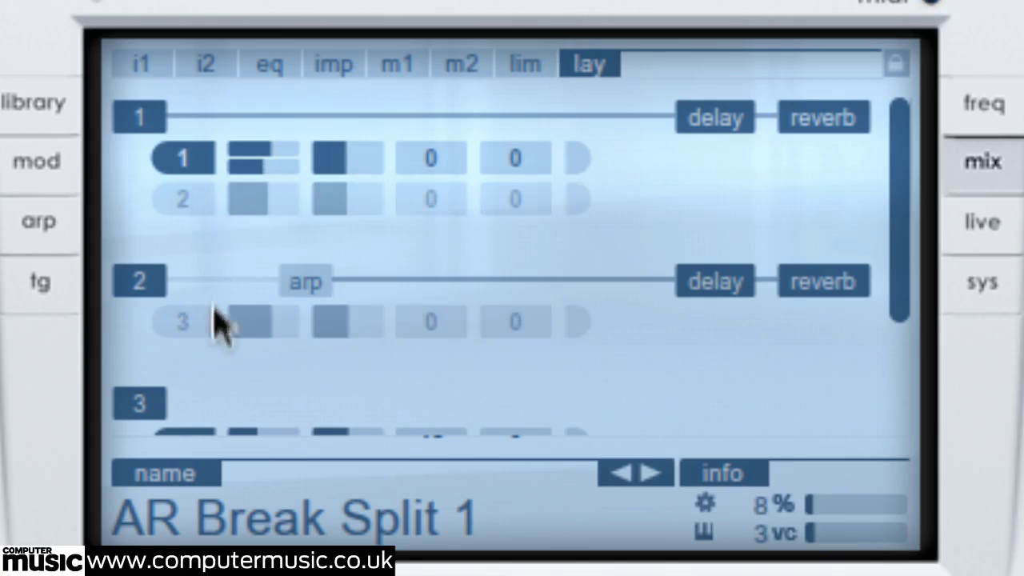
left_click_drag(256, 168, 411, 176)
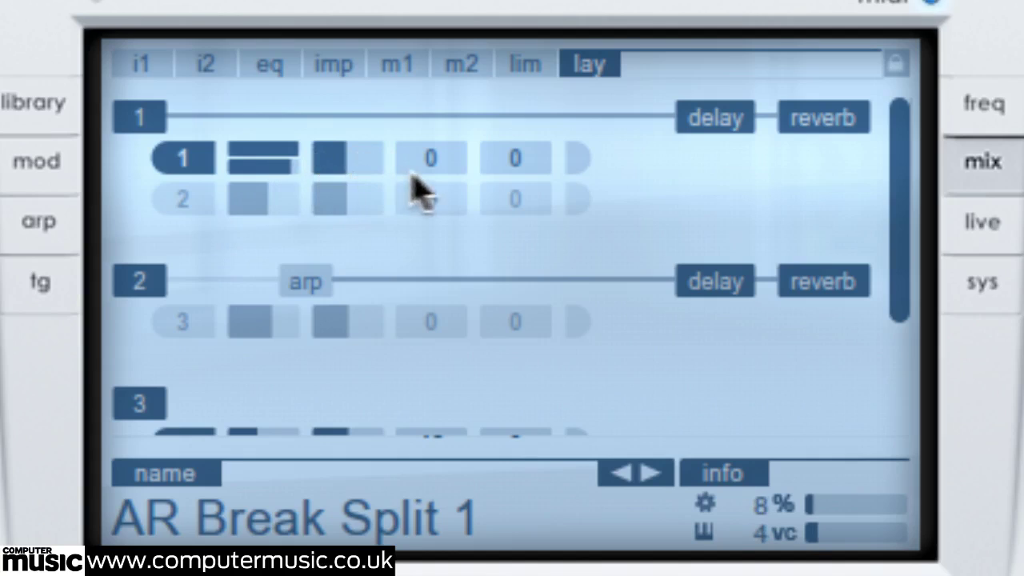
left_click_drag(293, 149, 204, 157)
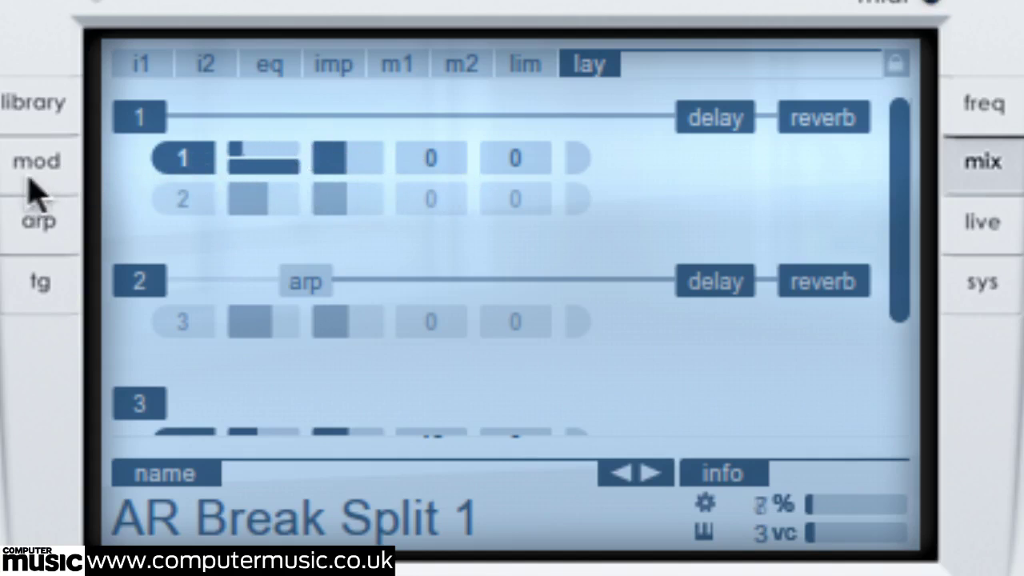
left_click_drag(291, 176, 540, 157)
left_click(189, 195)
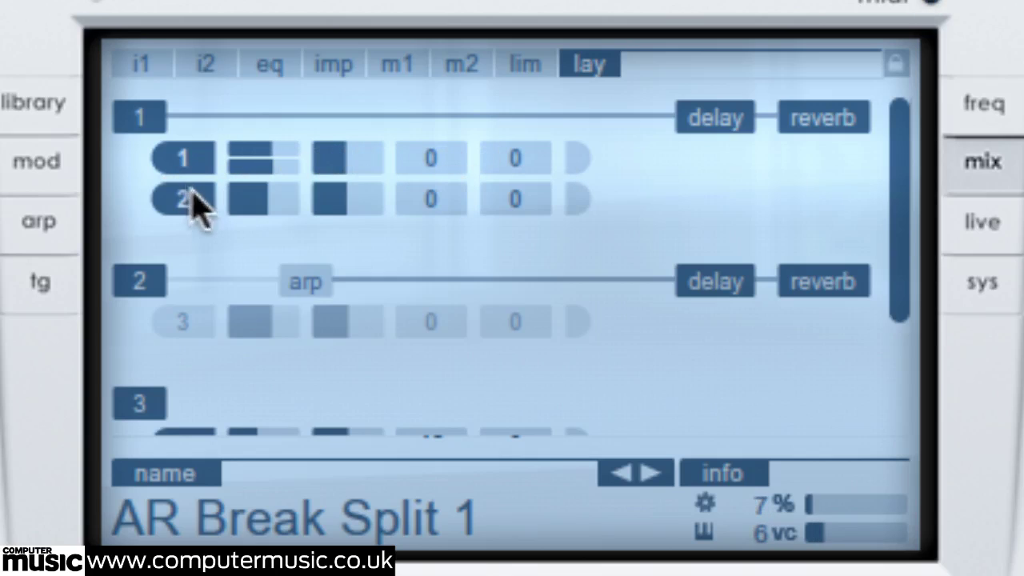